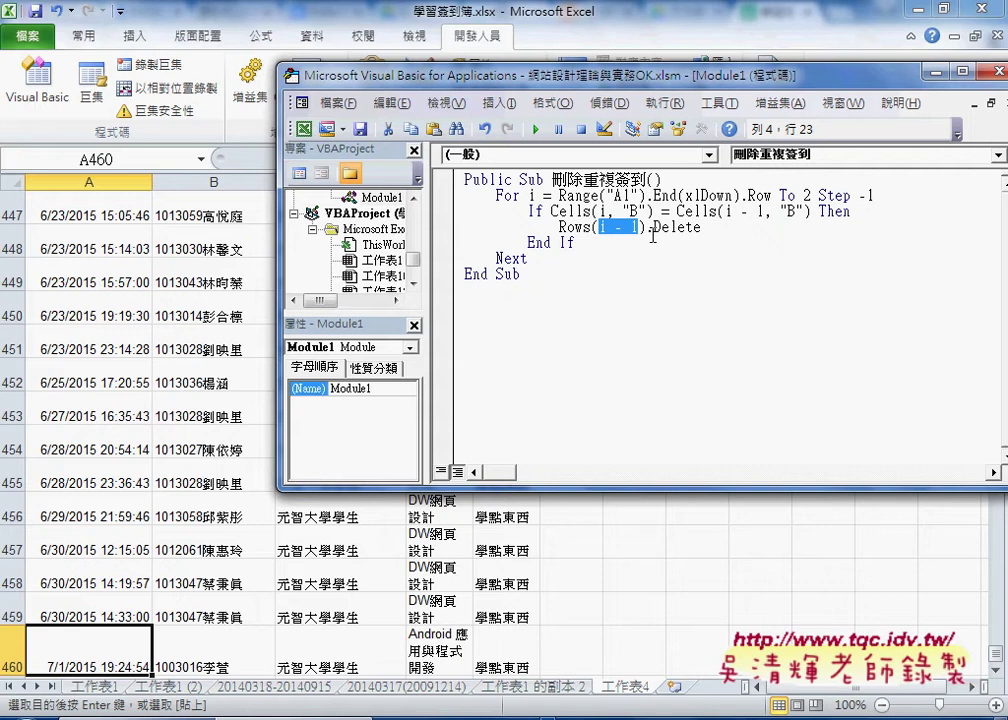
Set a breakpoint on the 刪除重複簽到 For loop line and run the macro until it pauses there.
{"action": "left_click", "coordinate": [597, 227]}
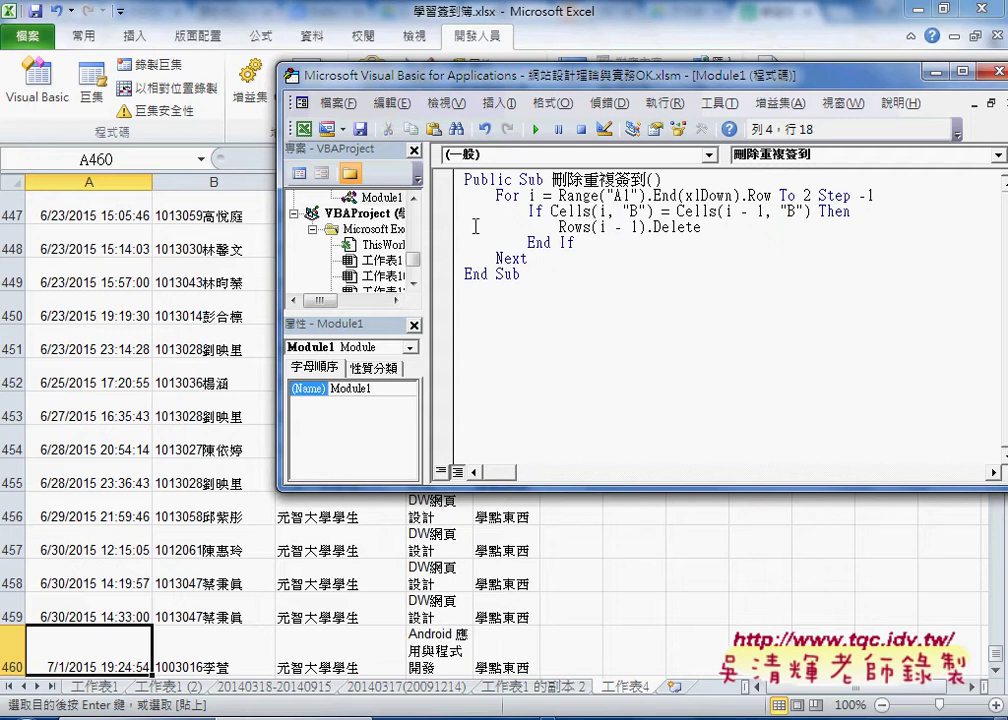
{"action": "left_click", "coordinate": [443, 196]}
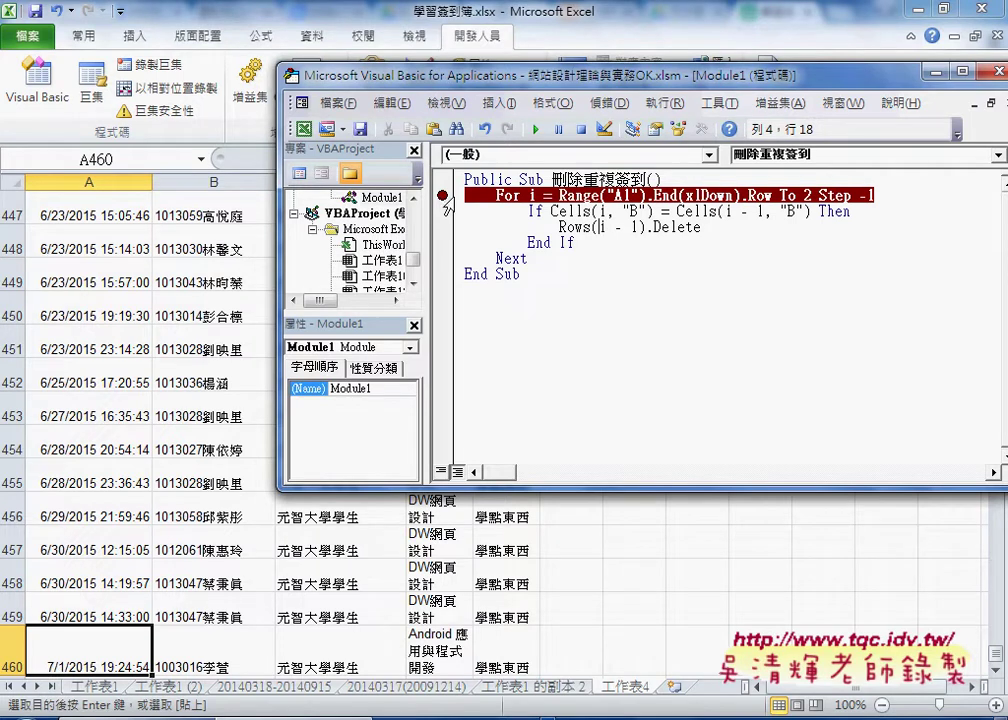
{"action": "left_click", "coordinate": [608, 103]}
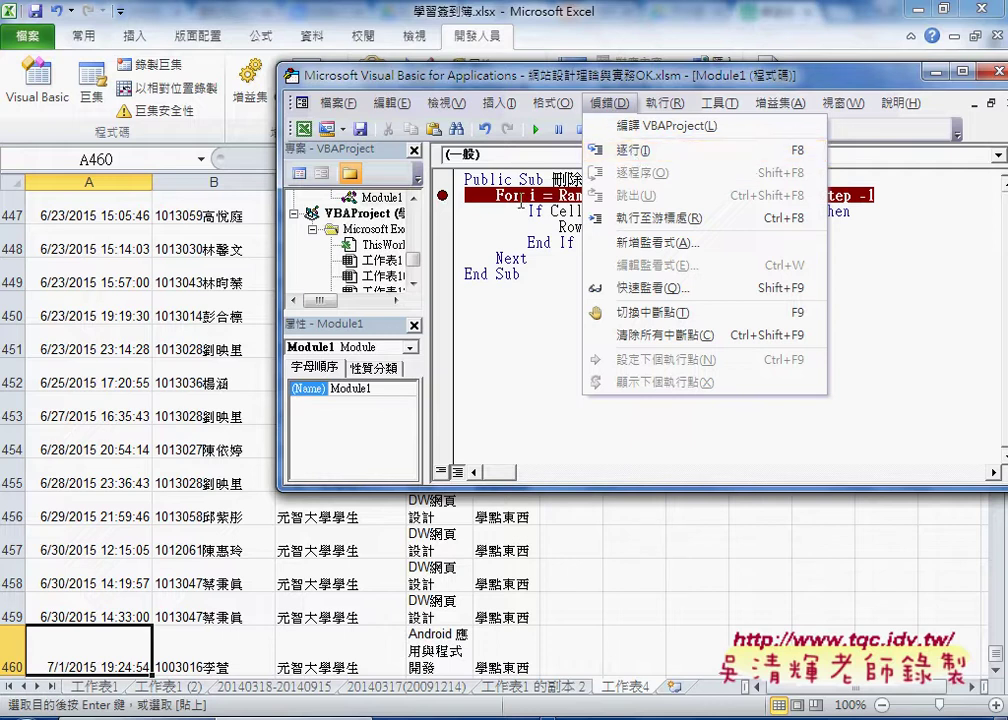
{"action": "key", "text": "Escape"}
{"action": "left_click", "coordinate": [535, 133]}
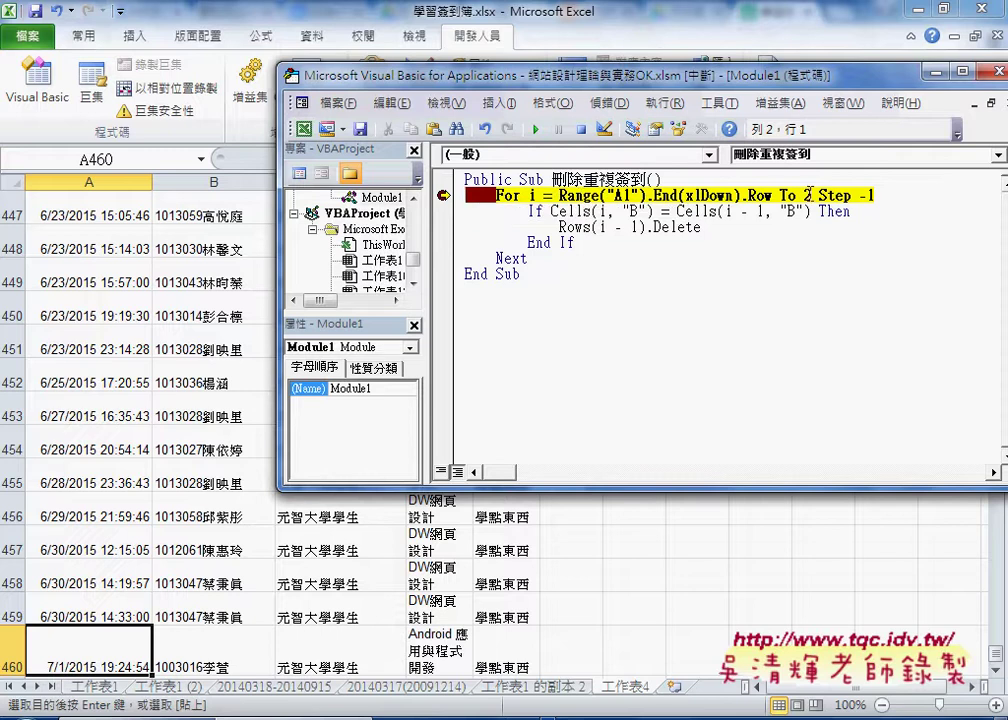
Step through the loop with F8, letting Rows(i - 1).Delete remove the duplicate 6/30/2015 14:19:57 row.
{"action": "key", "text": "F8"}
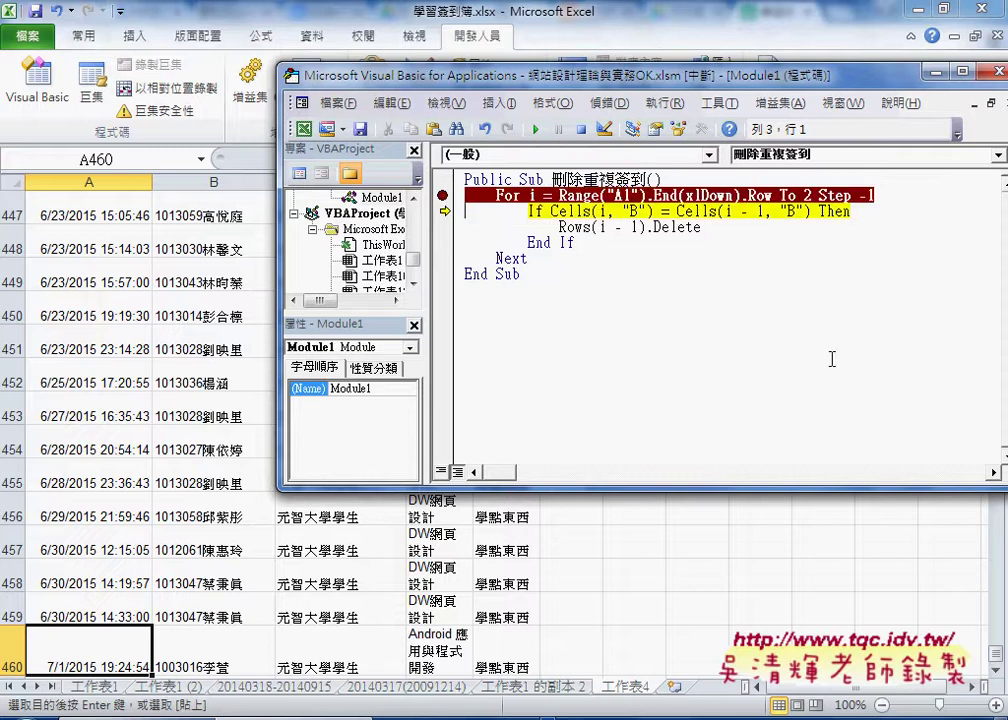
{"action": "key", "text": "F8"}
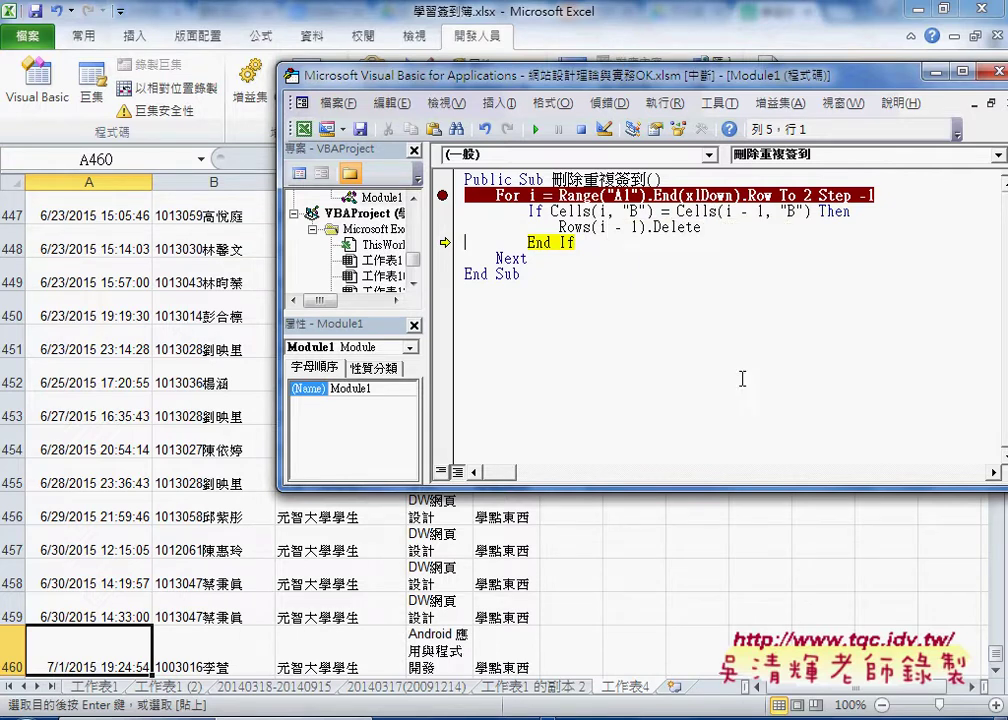
{"action": "key", "text": "F8"}
{"action": "key", "text": "F8"}
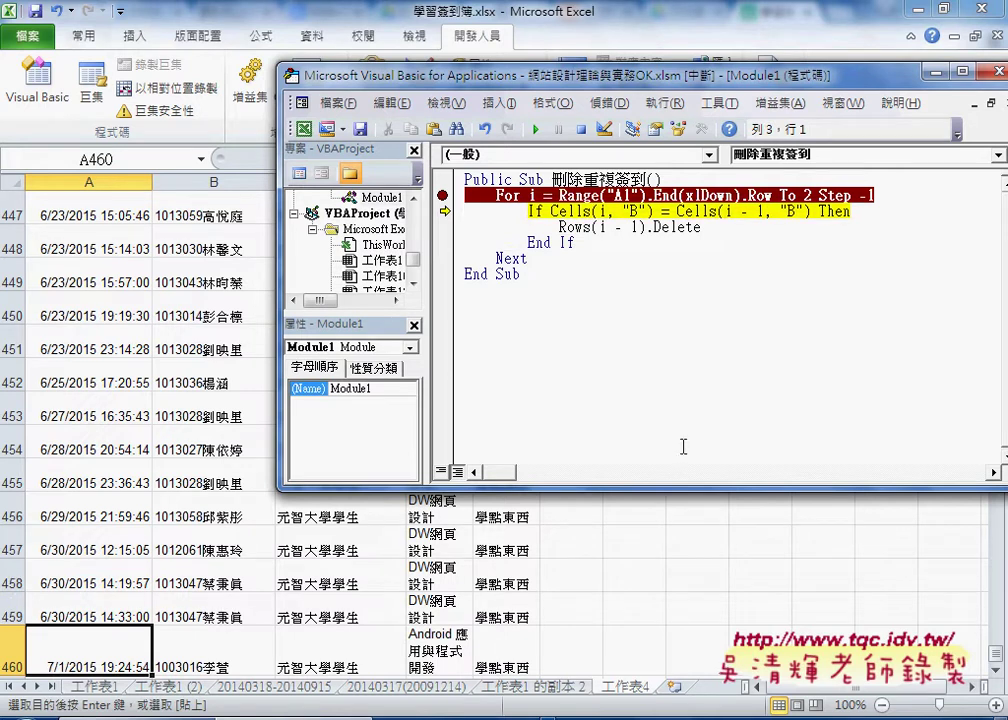
{"action": "key", "text": "F8"}
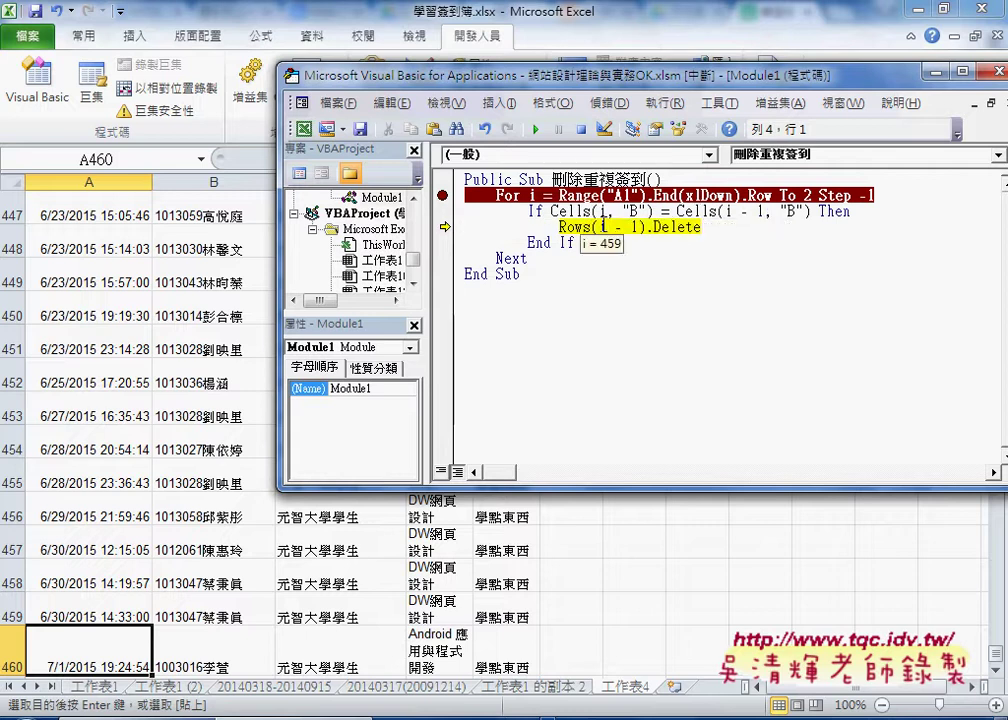
{"action": "left_click_drag", "start_coordinate": [637, 227], "coordinate": [600, 227]}
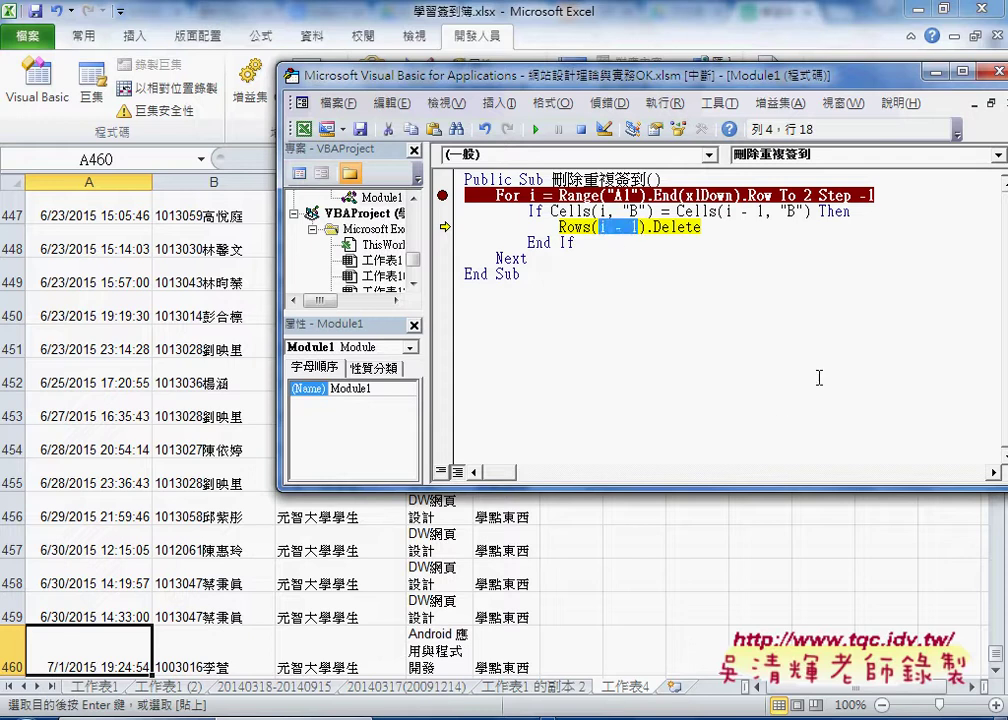
{"action": "key", "text": "F8"}
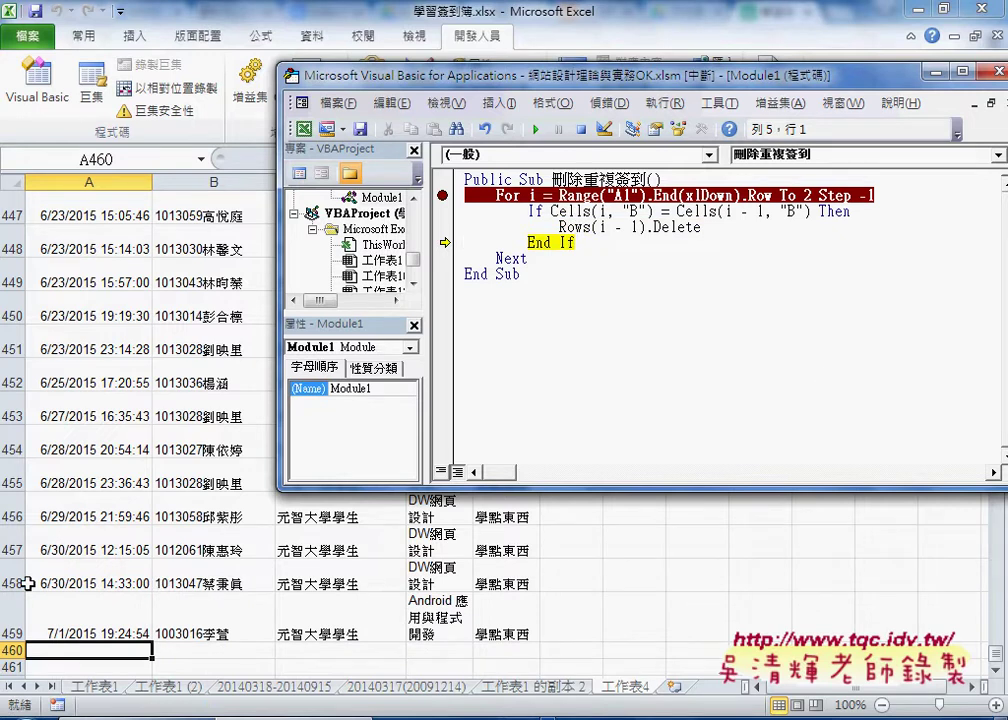
{"action": "key", "text": "F8"}
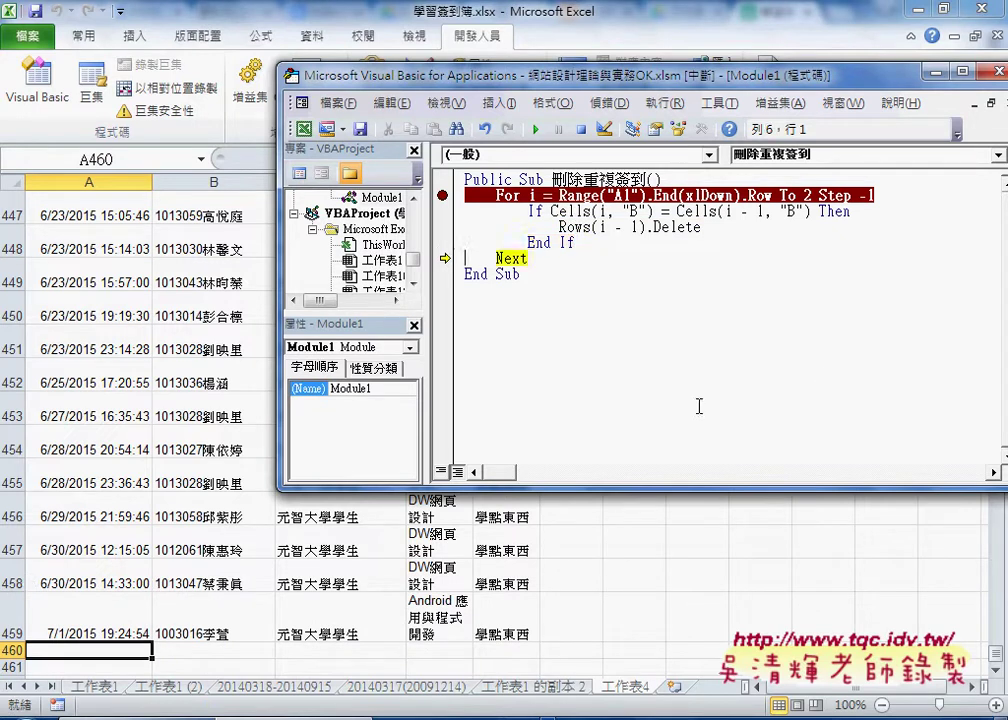
{"action": "key", "text": "F8"}
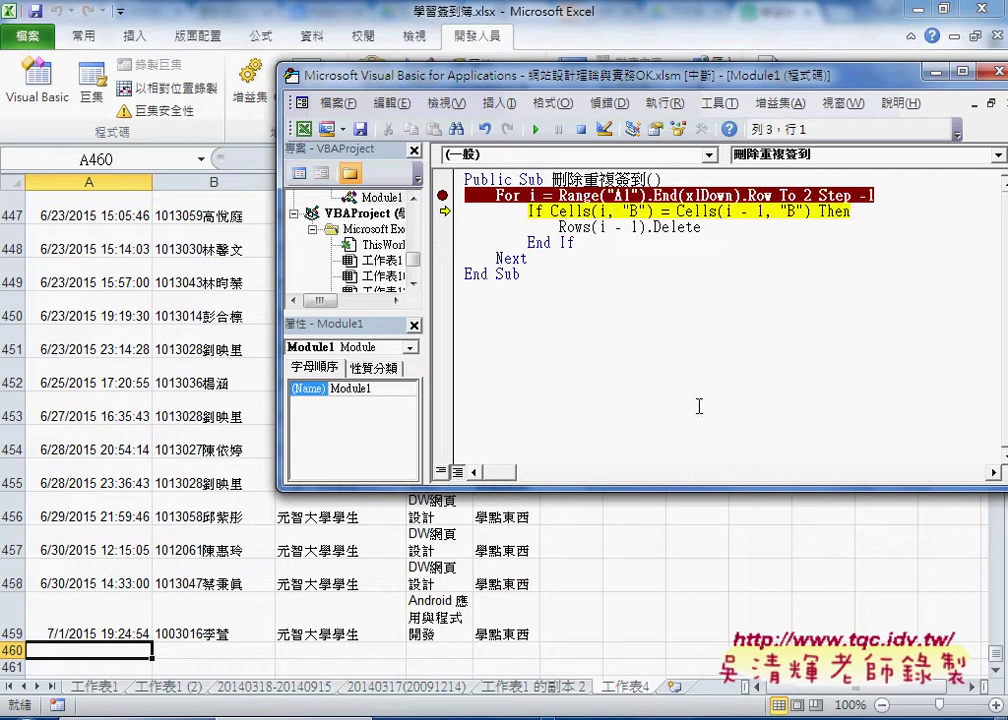
{"action": "mouse_move", "coordinate": [533, 196]}
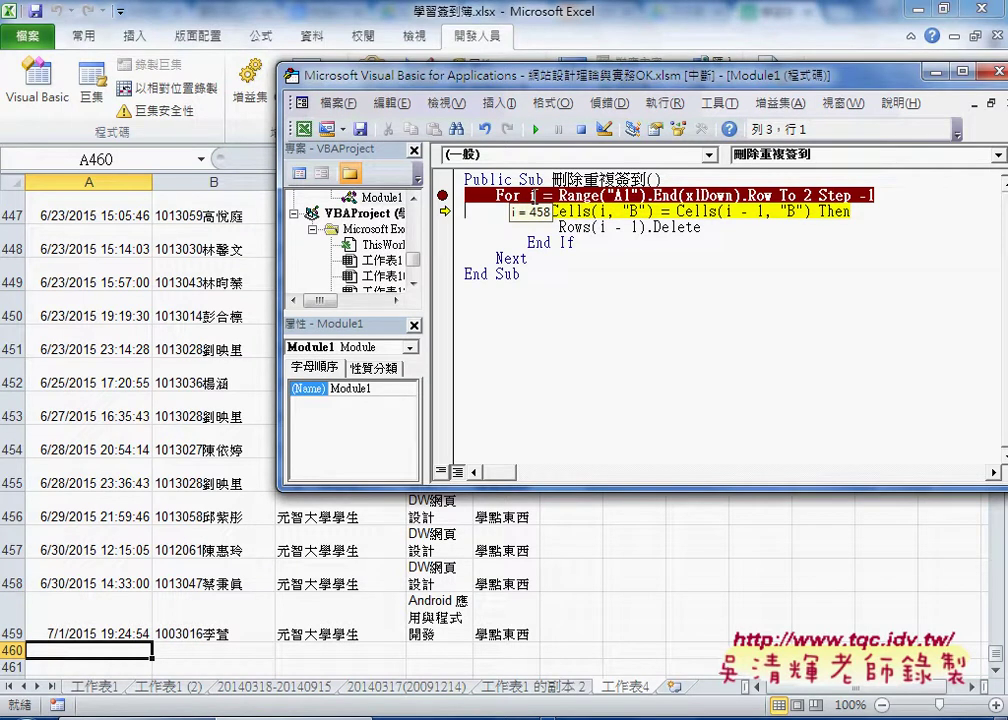
{"action": "key", "text": "F8"}
{"action": "key", "text": "F8"}
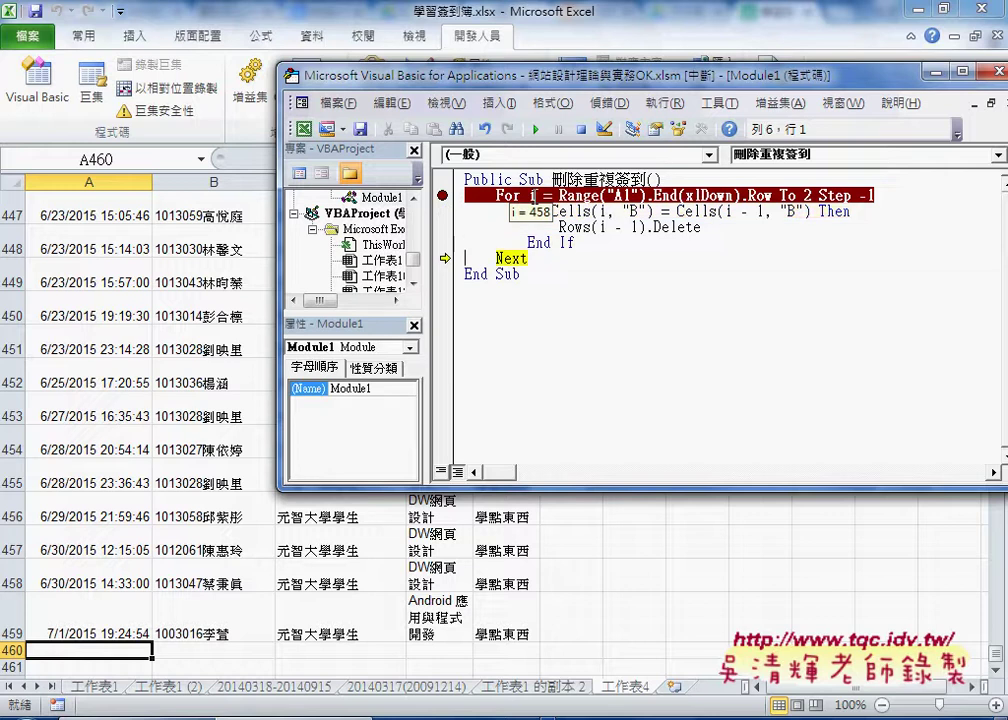
{"action": "key", "text": "F8"}
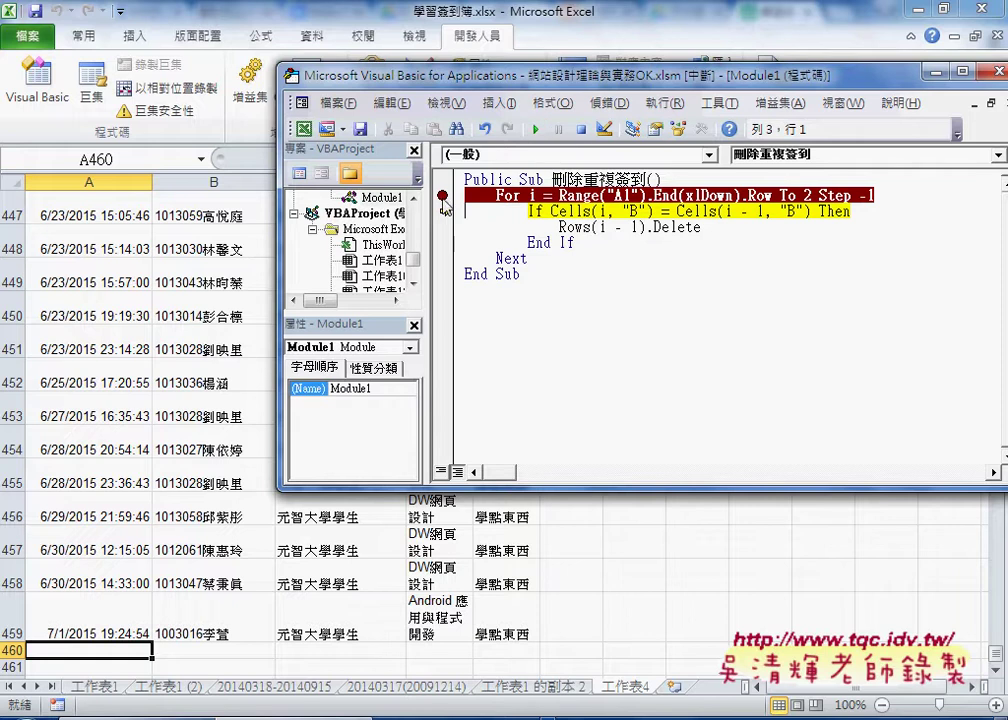
Clear the For-line breakpoint, let the macro run to completion, and review the If comparison.
{"action": "left_click", "coordinate": [443, 197]}
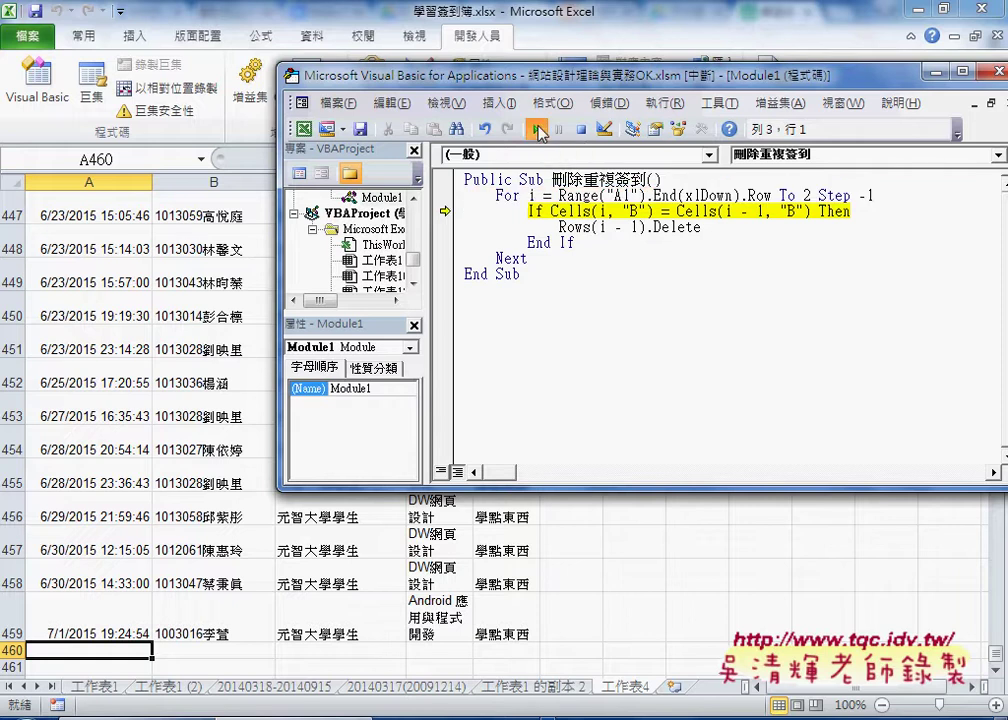
{"action": "left_click", "coordinate": [538, 130]}
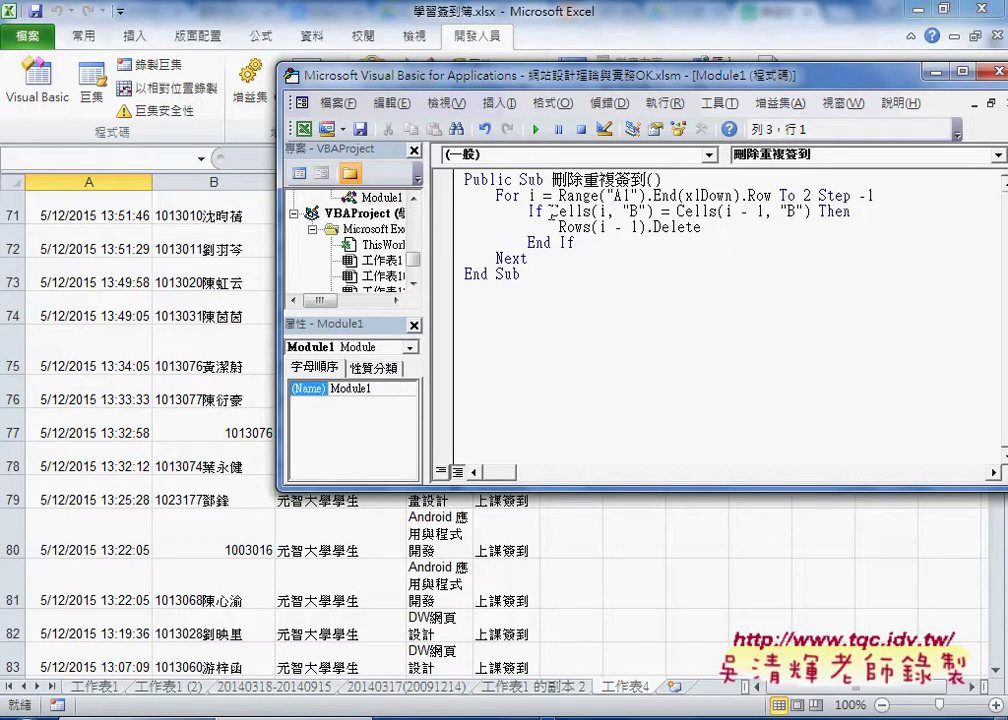
{"action": "left_click_drag", "start_coordinate": [550, 211], "coordinate": [764, 213]}
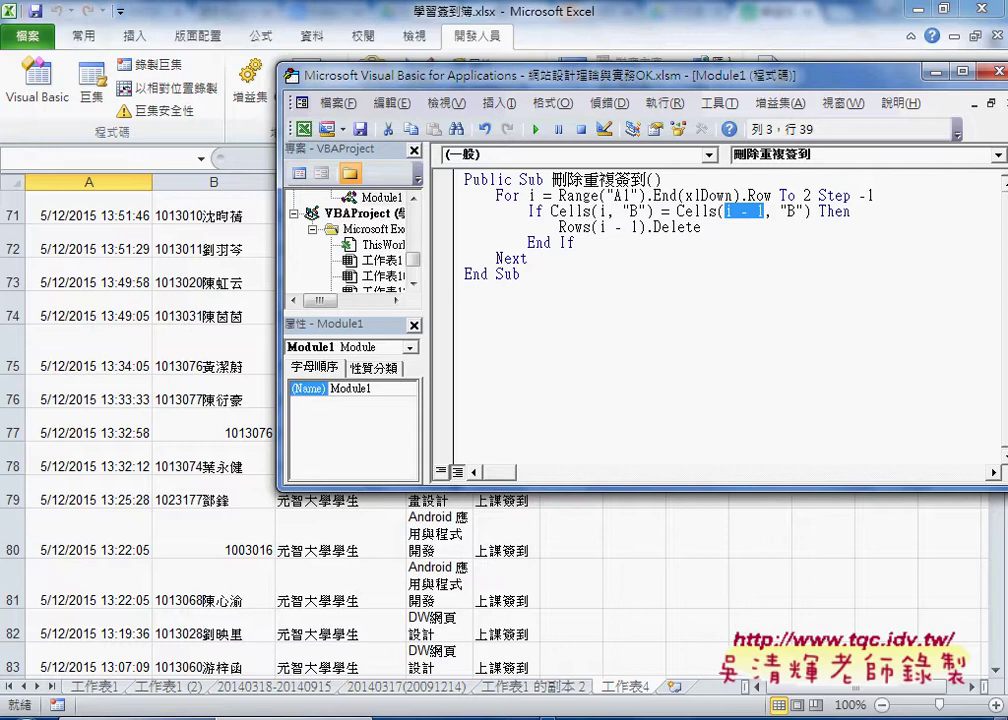
{"action": "key", "text": "Right"}
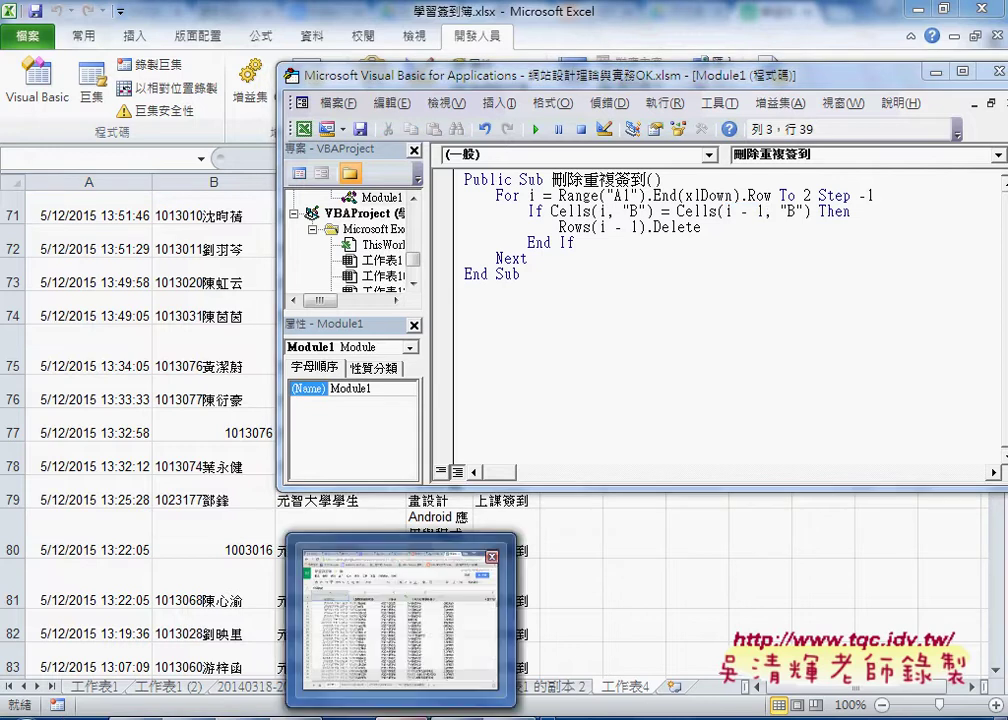
Look over the blog page in Chrome, then return to the 學習簽到簿 sheet and open its 檔案 menu.
{"action": "left_click", "coordinate": [405, 675]}
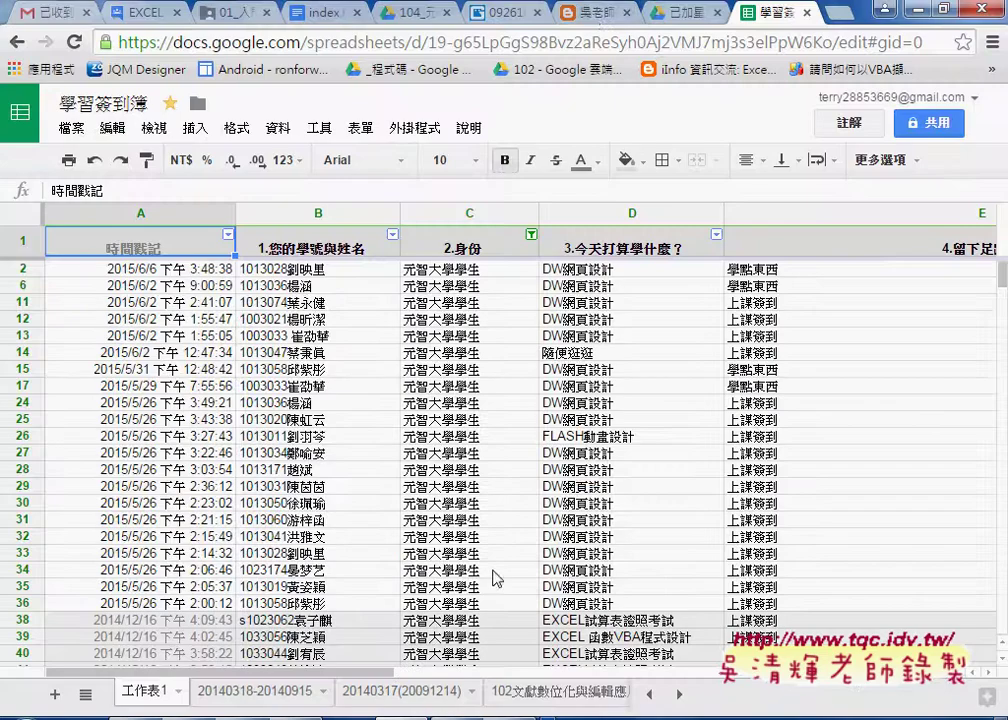
{"action": "left_click", "coordinate": [593, 16]}
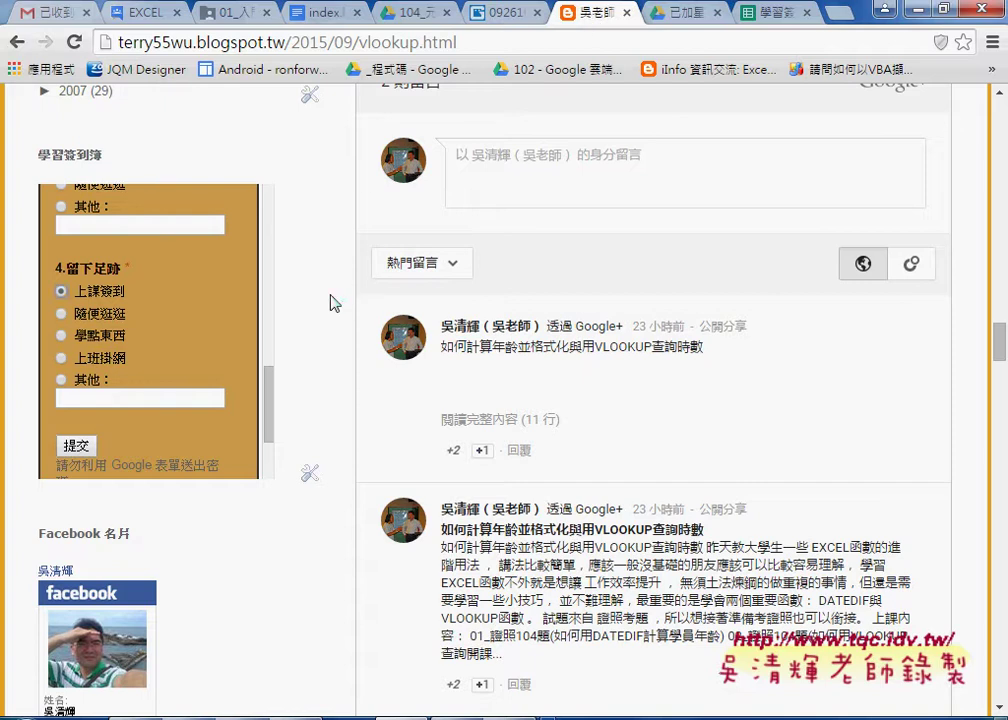
{"action": "mouse_move", "coordinate": [262, 517]}
{"action": "left_mouse_down"}
{"action": "mouse_move", "coordinate": [169, 517]}
{"action": "mouse_move", "coordinate": [45, 288]}
{"action": "mouse_move", "coordinate": [315, 214]}
{"action": "mouse_move", "coordinate": [312, 450]}
{"action": "left_mouse_up"}
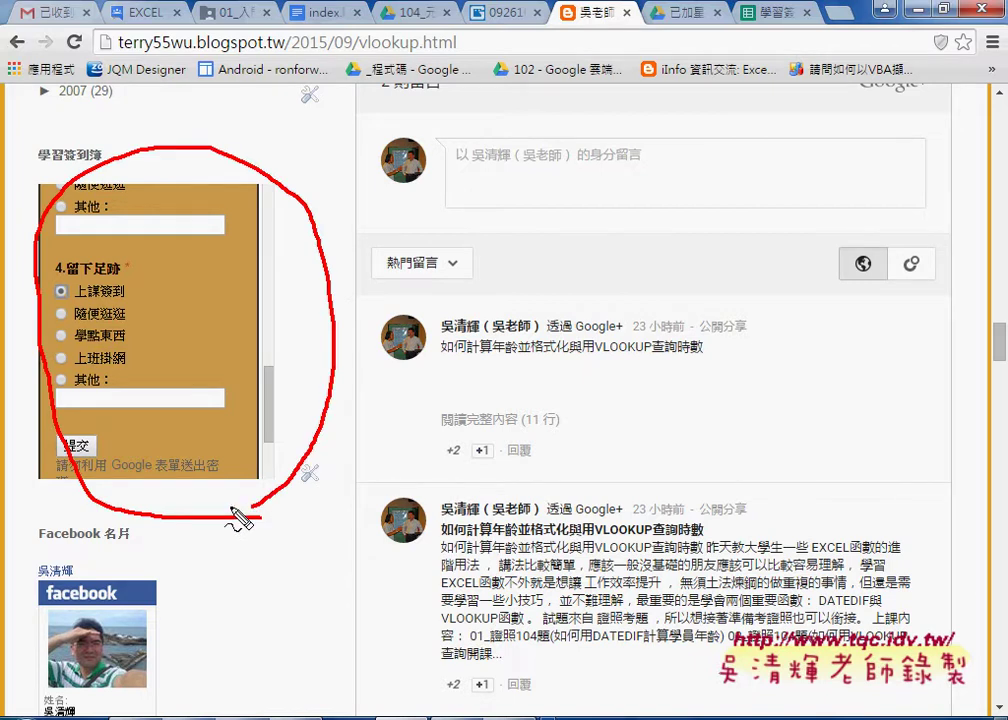
{"action": "mouse_move", "coordinate": [498, 468]}
{"action": "left_mouse_down"}
{"action": "mouse_move", "coordinate": [412, 398]}
{"action": "mouse_move", "coordinate": [346, 370]}
{"action": "mouse_move", "coordinate": [392, 356]}
{"action": "left_mouse_up"}
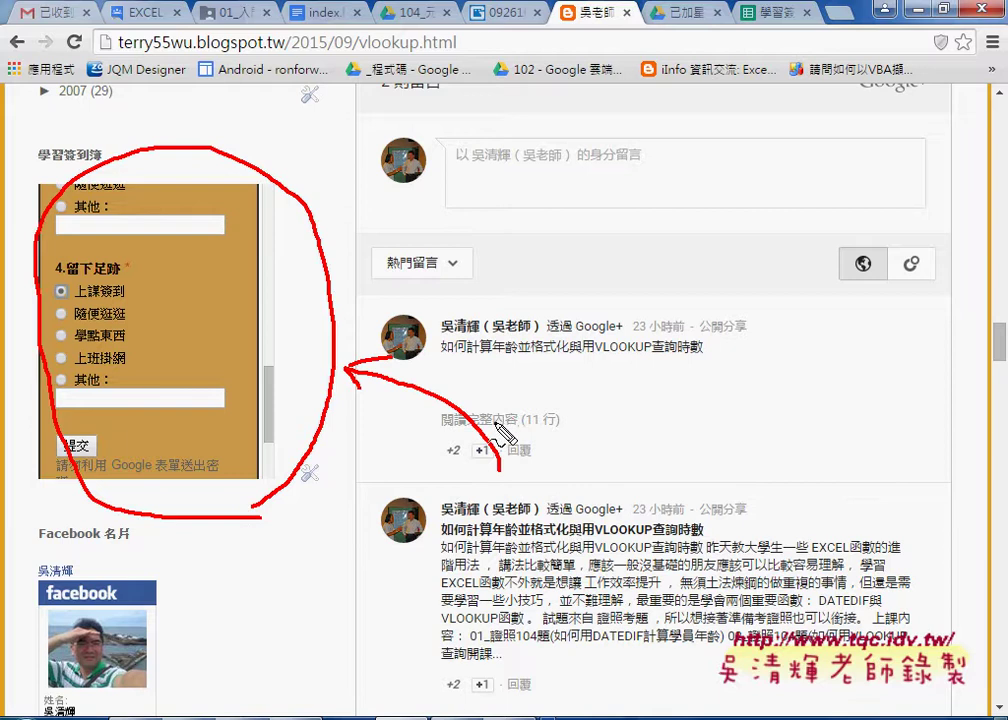
{"action": "left_click_drag", "start_coordinate": [485, 432], "coordinate": [797, 38]}
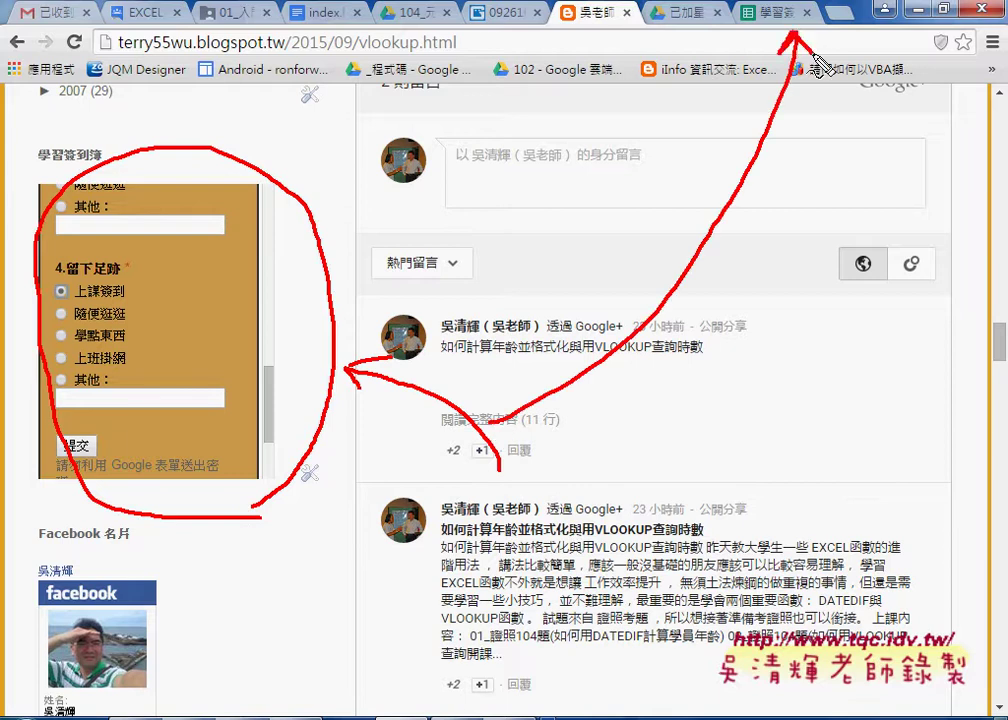
{"action": "key", "text": "Escape"}
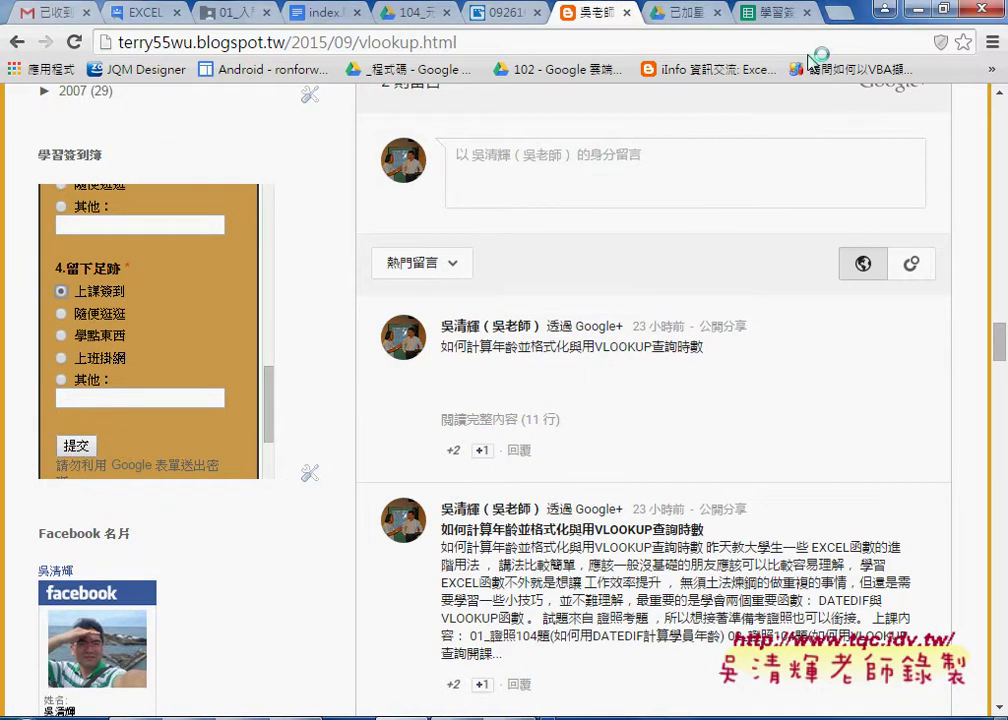
{"action": "left_click", "coordinate": [765, 16]}
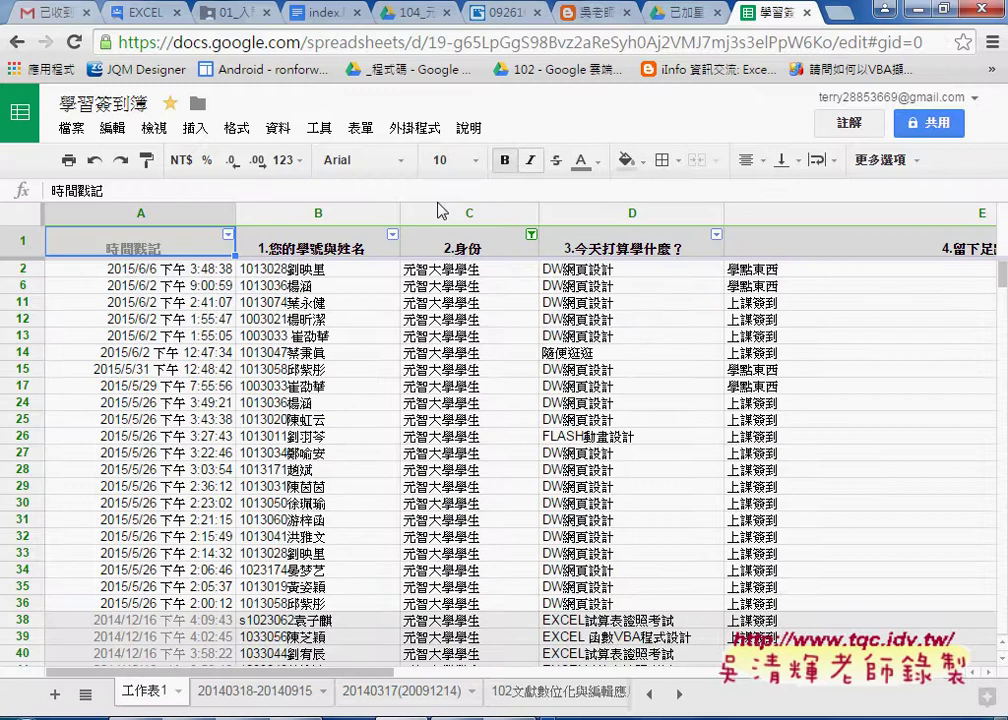
{"action": "left_click", "coordinate": [71, 128]}
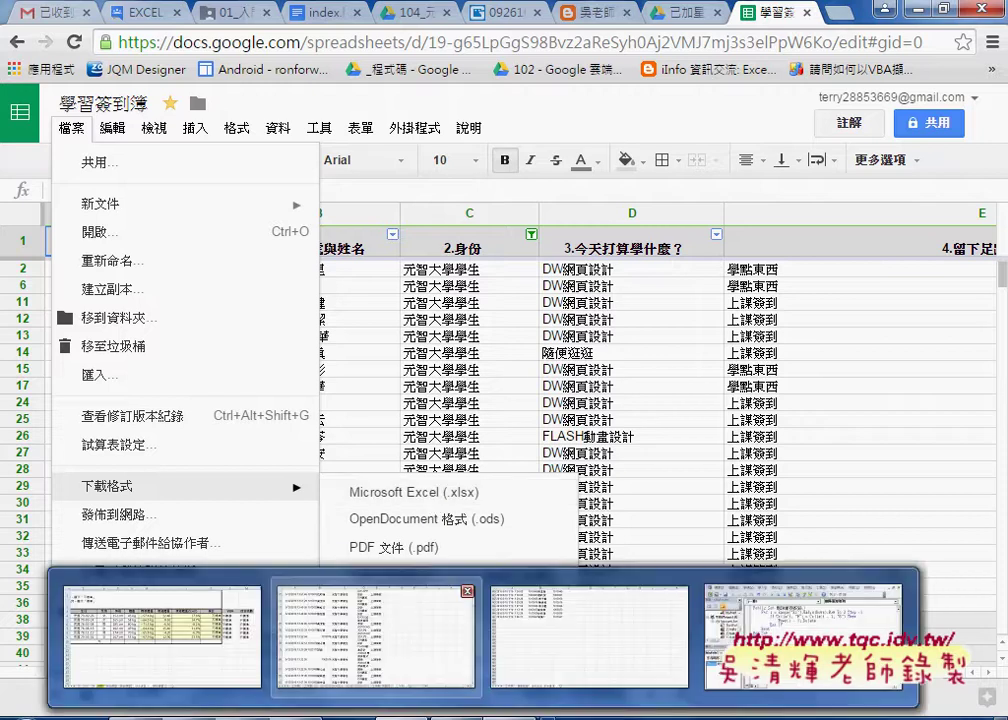
{"action": "mouse_move", "coordinate": [589, 637]}
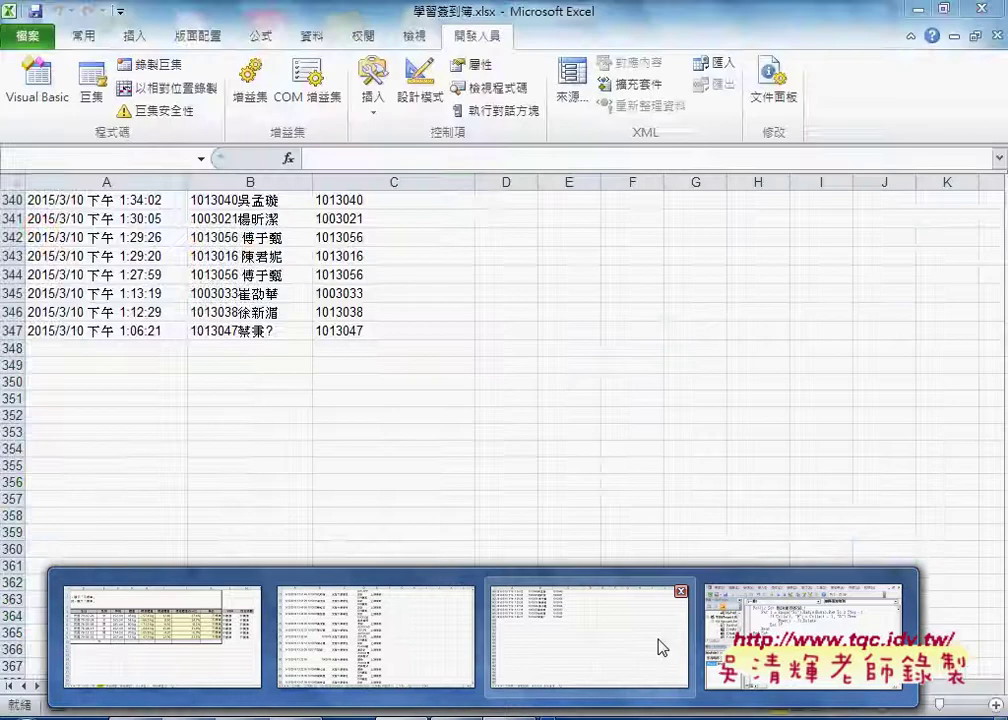
Select the whole Sub 刪除重複簽到 code in the VBA editor and copy it.
{"action": "left_click", "coordinate": [800, 635]}
{"action": "left_click_drag", "start_coordinate": [603, 315], "coordinate": [455, 180]}
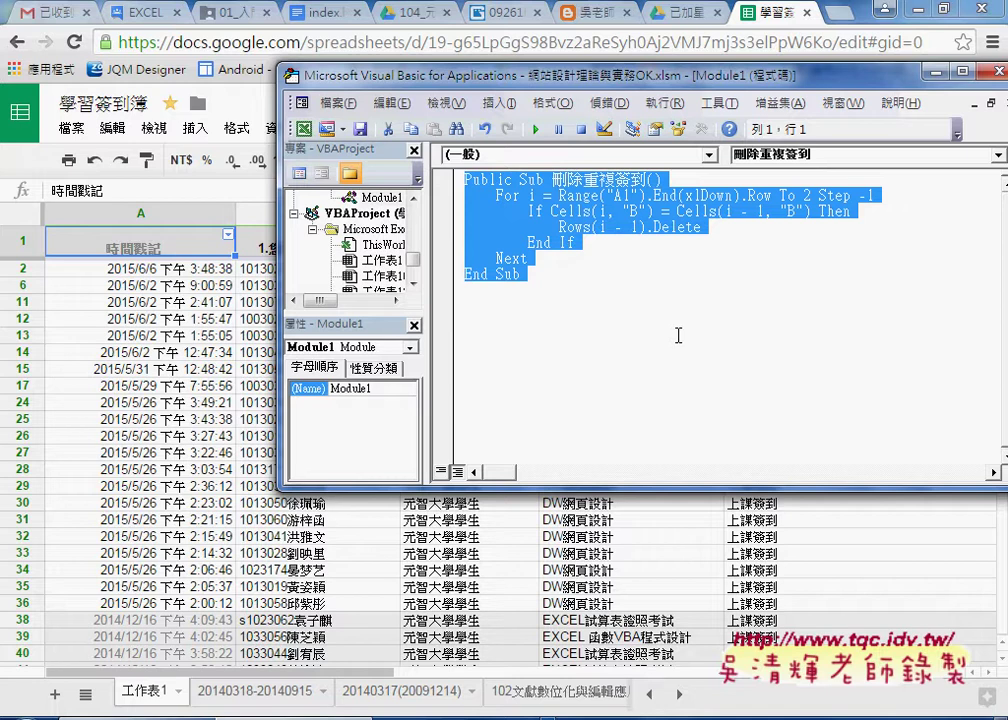
{"action": "key", "text": "ctrl+c"}
Paste the 刪除重複簽到 code into index.html on a new line below the previous Sub.
{"action": "left_click", "coordinate": [326, 14]}
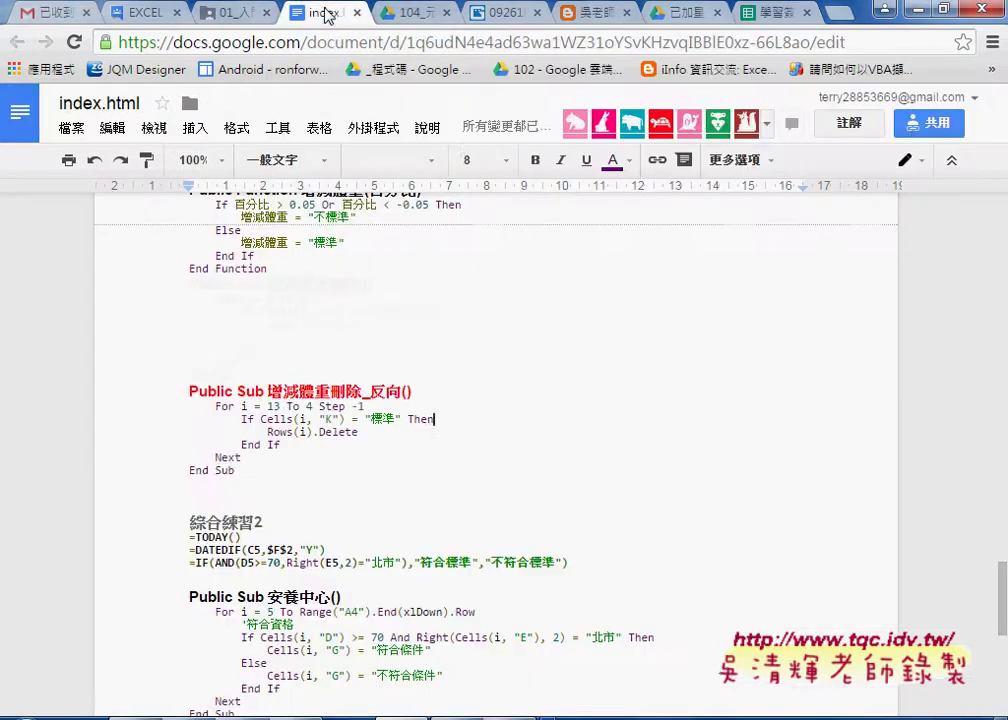
{"action": "left_click", "coordinate": [209, 490]}
{"action": "key", "text": "Return"}
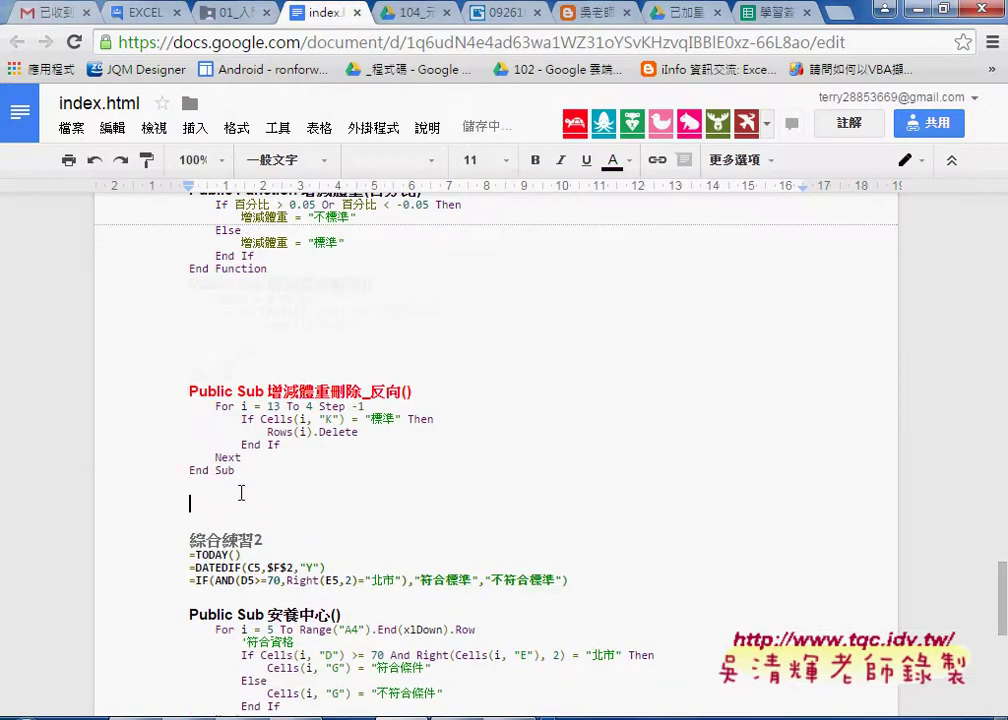
{"action": "key", "text": "ctrl+v"}
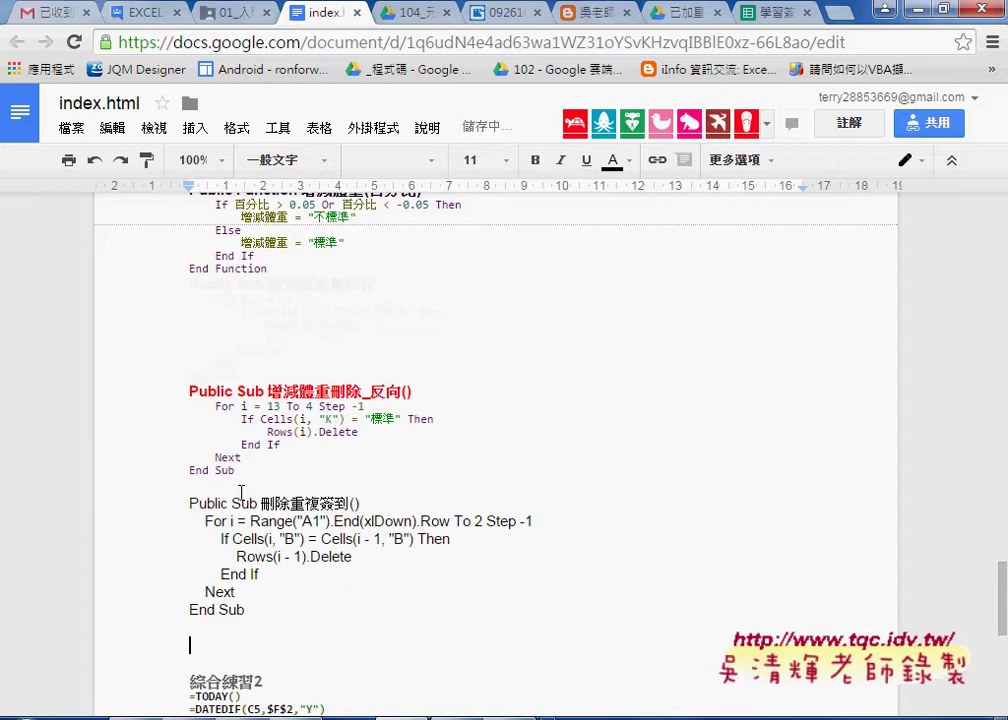
Format the pasted code with Code Pretty's Format Selection, then select the Public Sub header line.
{"action": "left_click_drag", "start_coordinate": [246, 610], "coordinate": [166, 502]}
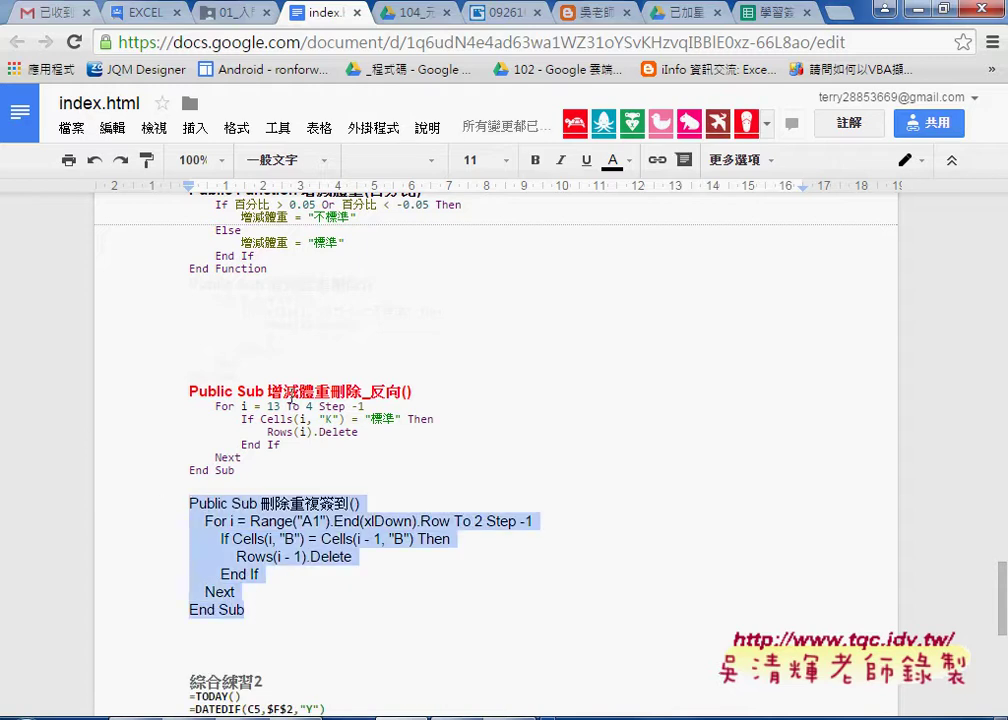
{"action": "left_click", "coordinate": [372, 128]}
{"action": "mouse_move", "coordinate": [405, 162]}
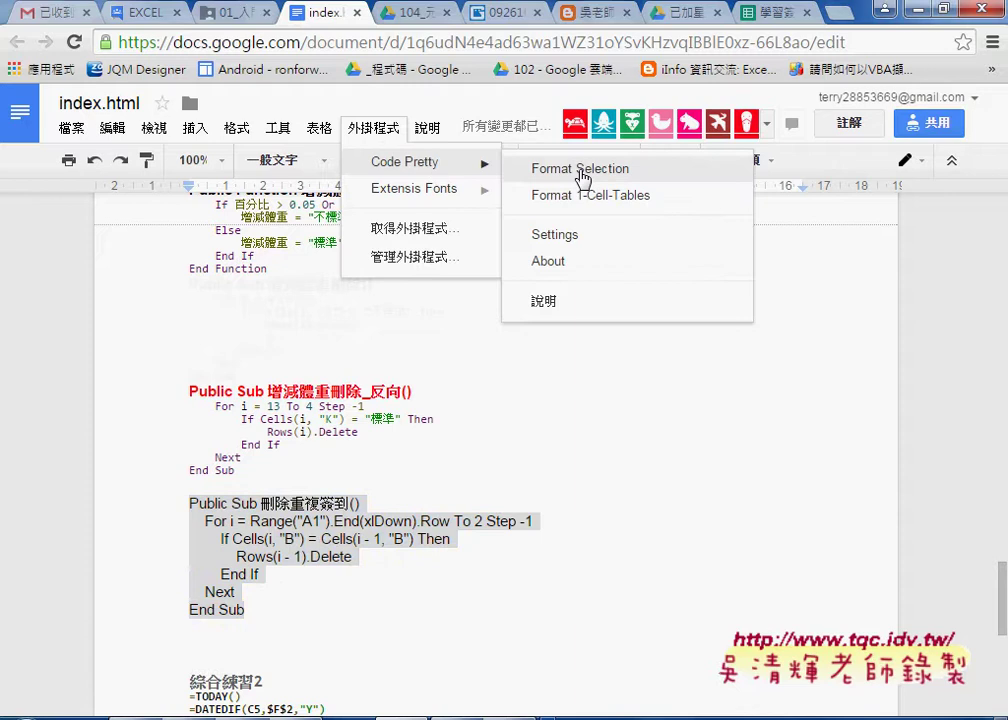
{"action": "left_click", "coordinate": [583, 169]}
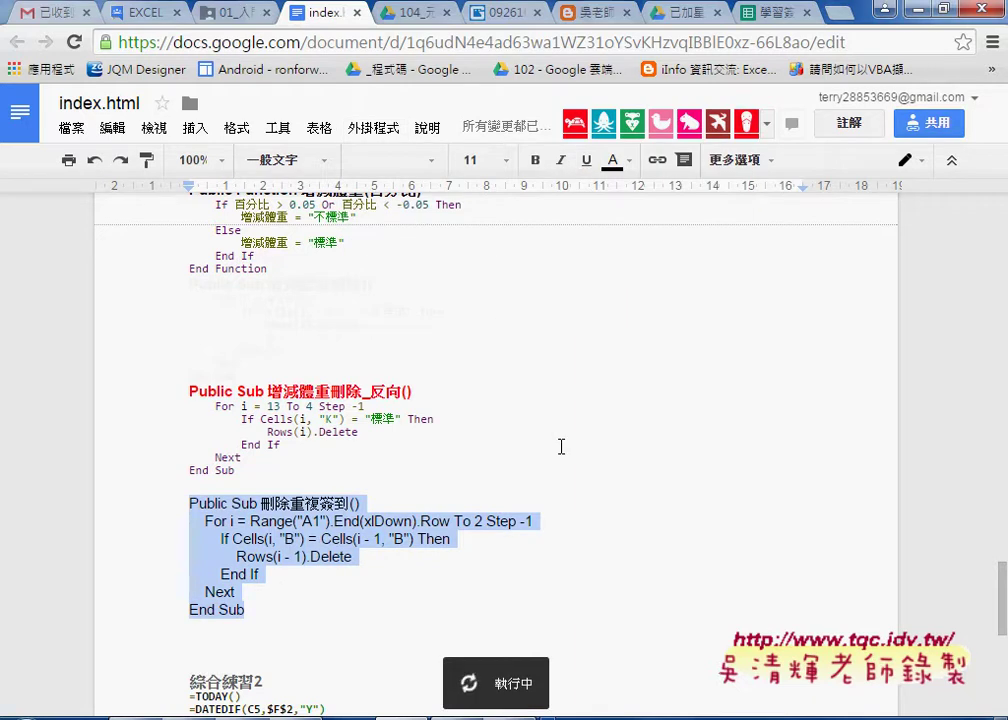
{"action": "left_click", "coordinate": [399, 500]}
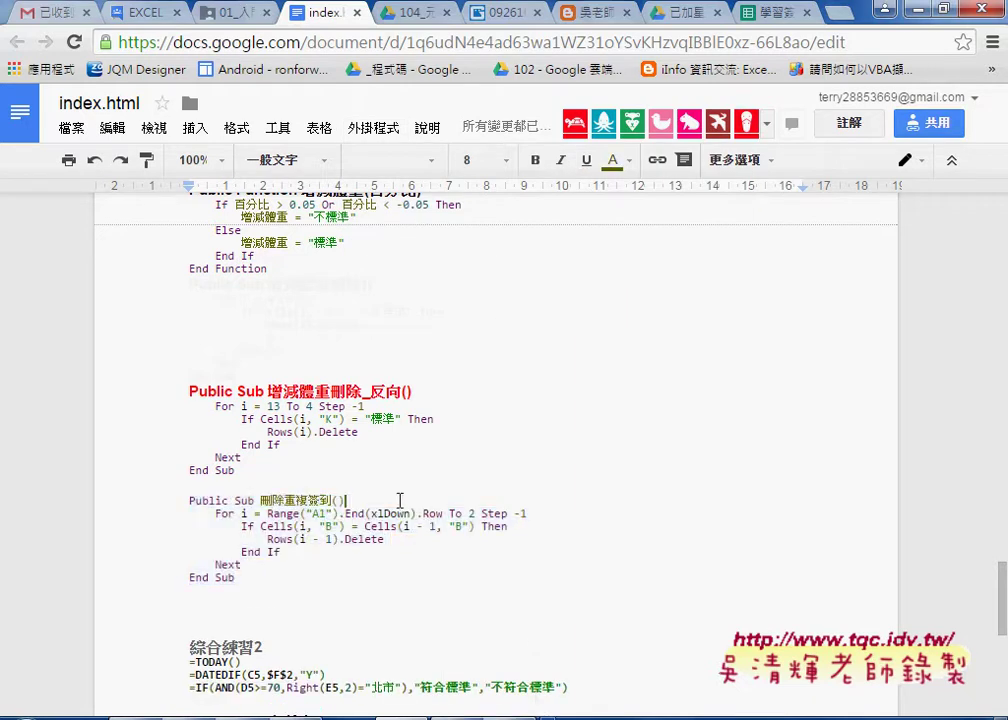
{"action": "left_click_drag", "start_coordinate": [399, 500], "coordinate": [146, 500]}
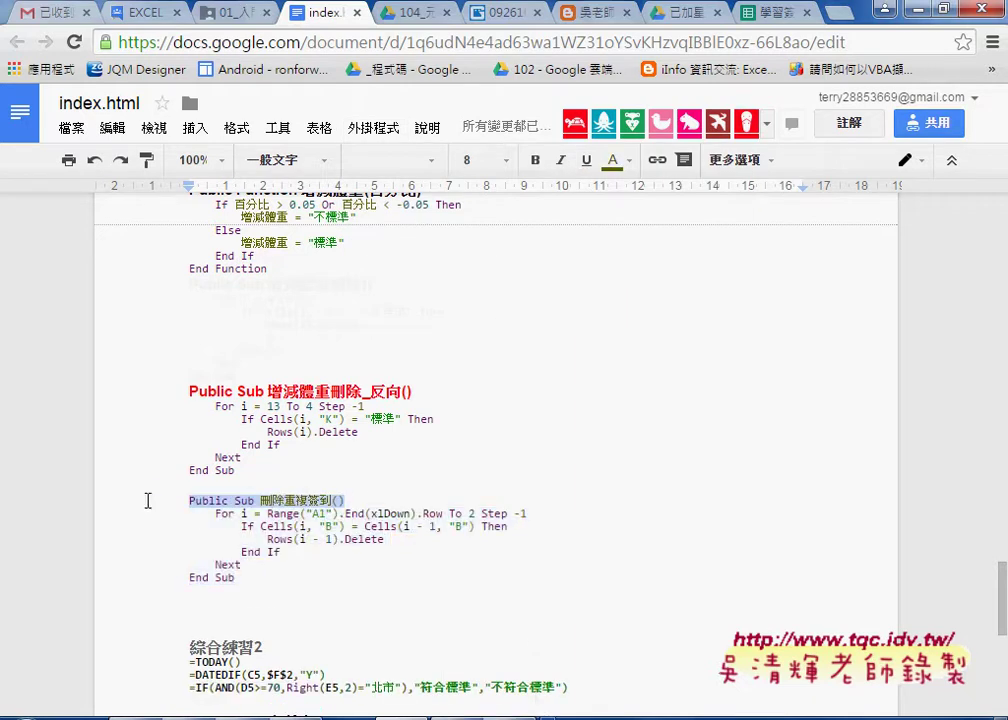
Make the Public Sub 刪除重複簽到() header bold, size 12 and red.
{"action": "left_click", "coordinate": [537, 163]}
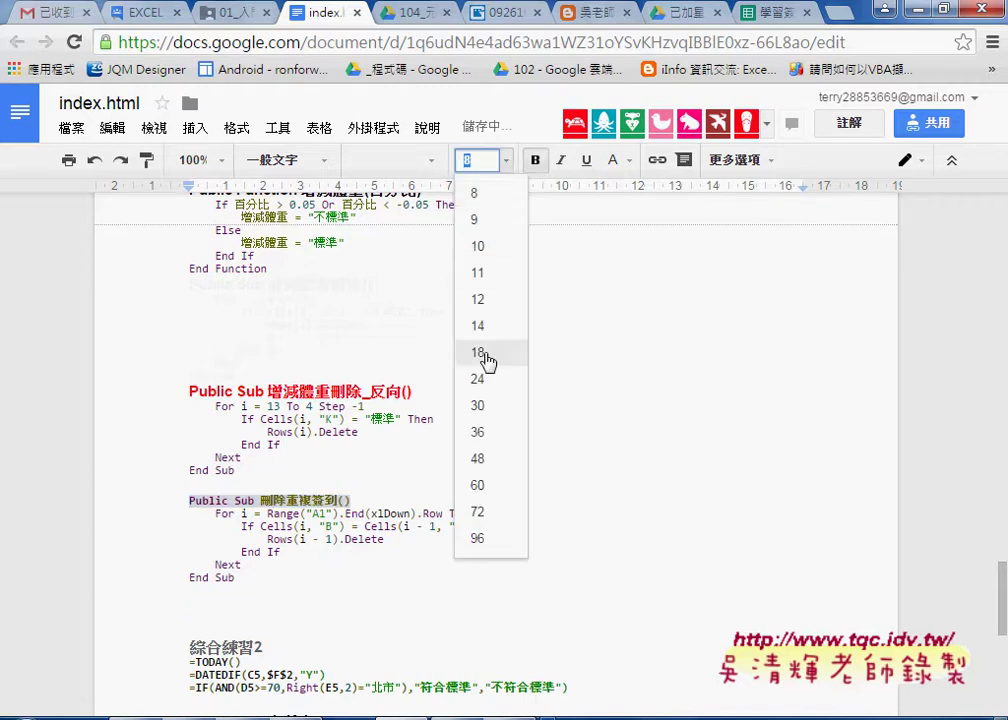
{"action": "left_click", "coordinate": [486, 300]}
{"action": "left_click", "coordinate": [613, 161]}
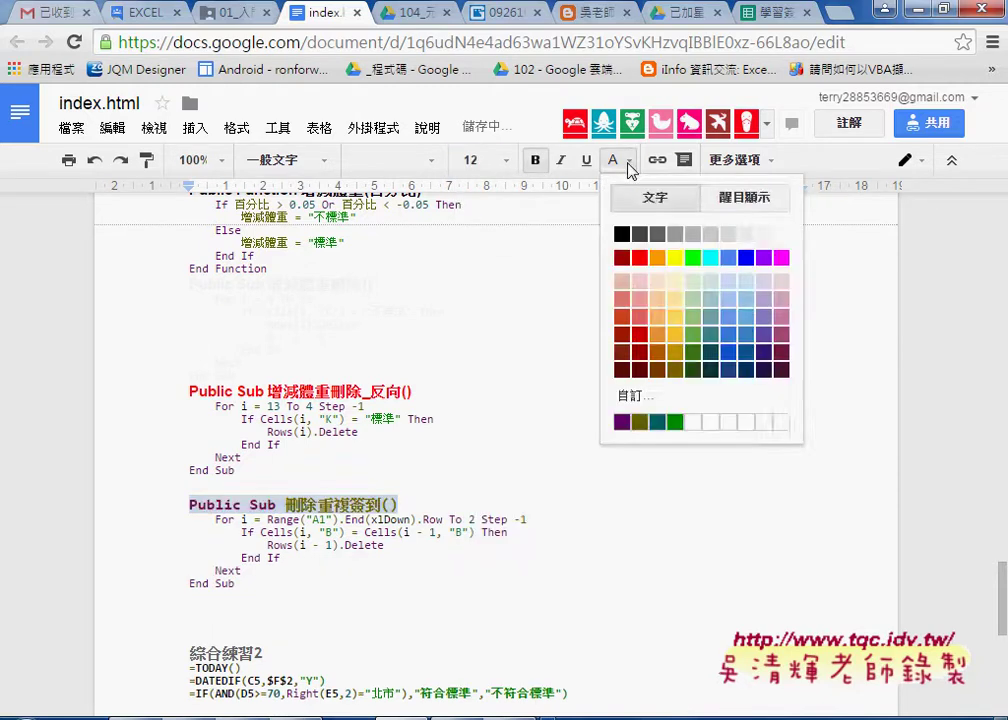
{"action": "left_click", "coordinate": [636, 258]}
{"action": "left_click", "coordinate": [488, 469]}
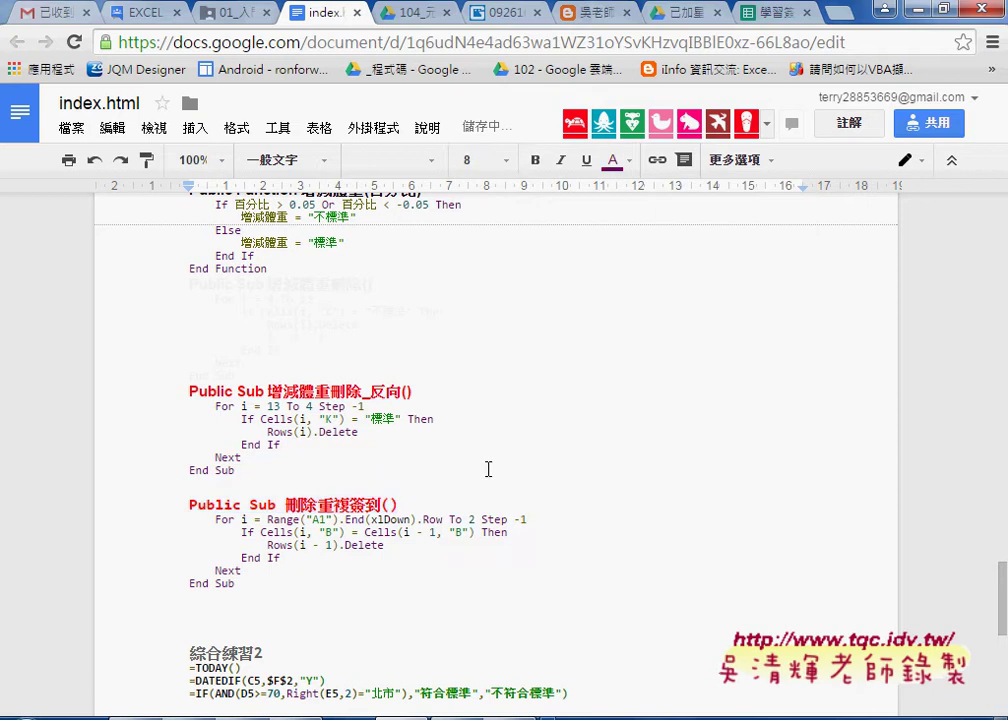